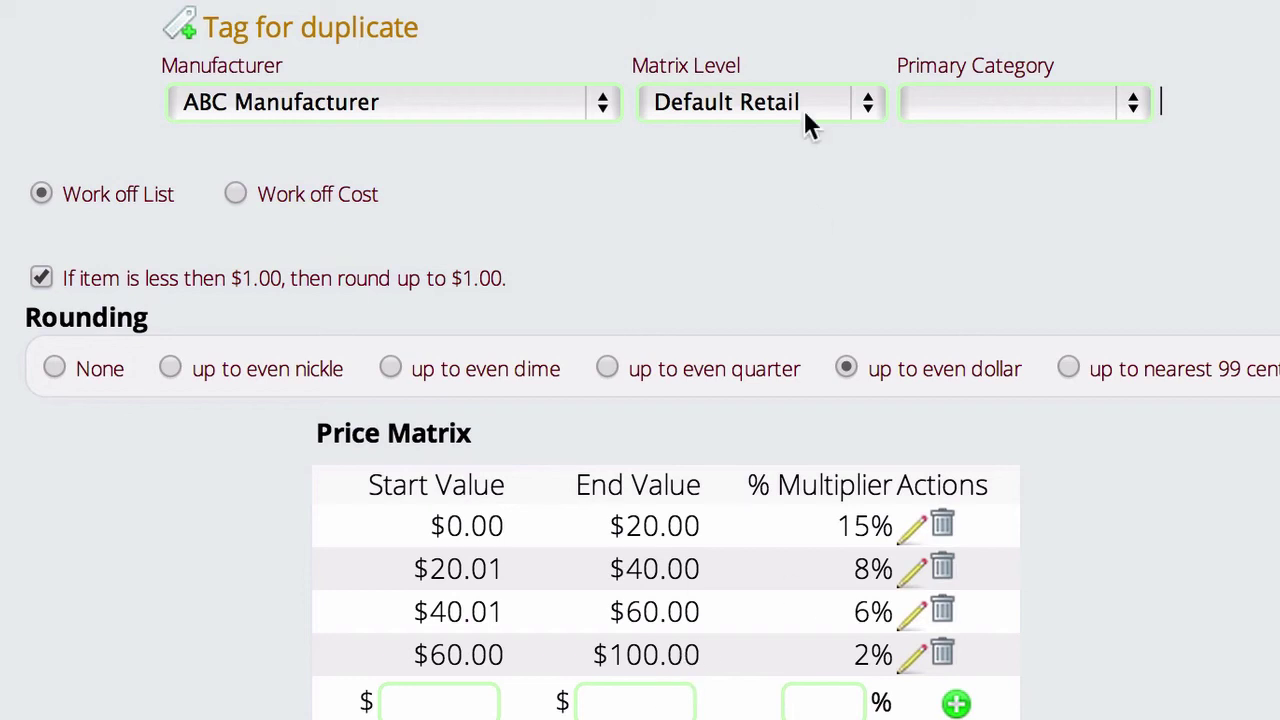
Add a $0 to $1000 price range with a -10% multiplier to ABC Manufacturer's Retail minus 10% matrix
click(735, 100)
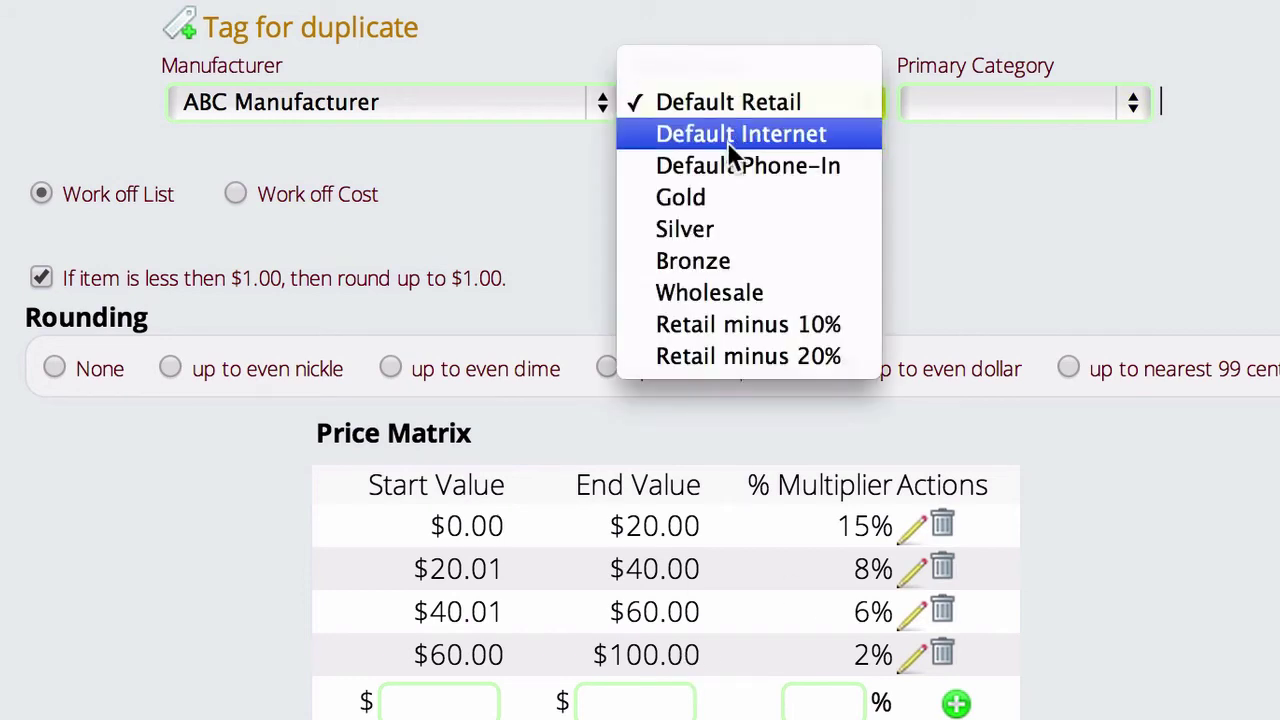
click(768, 324)
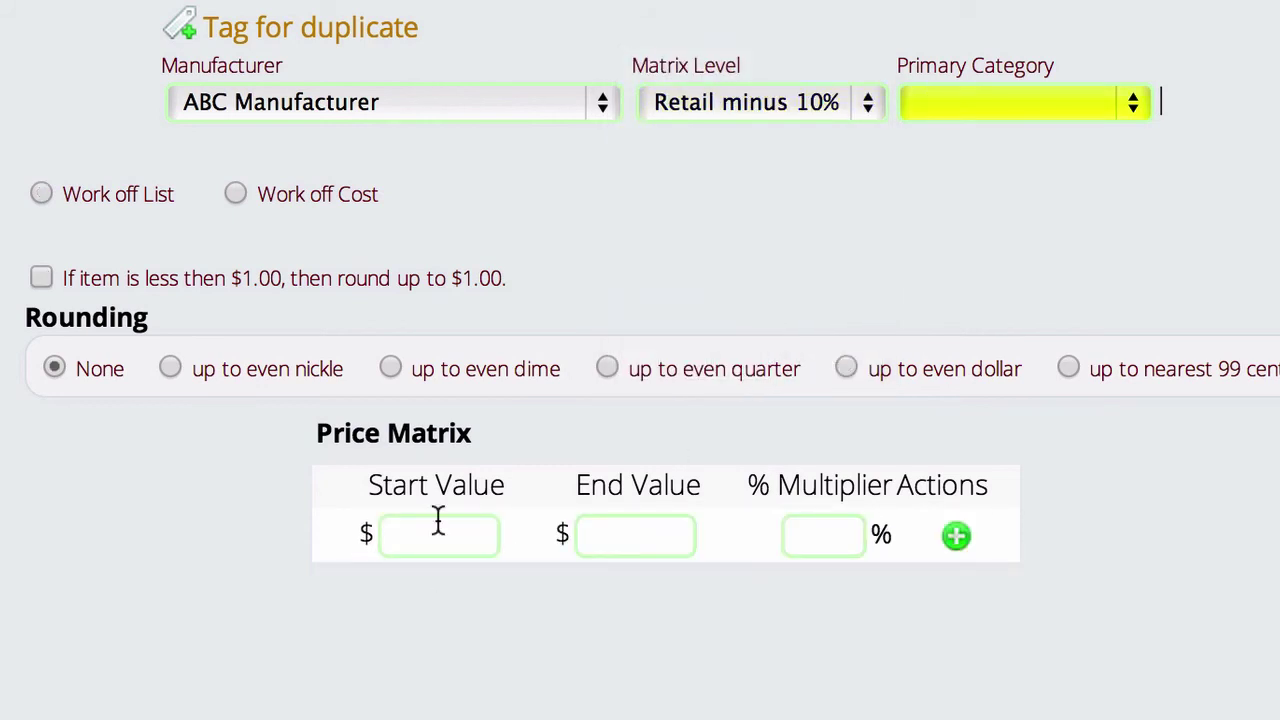
click(435, 522)
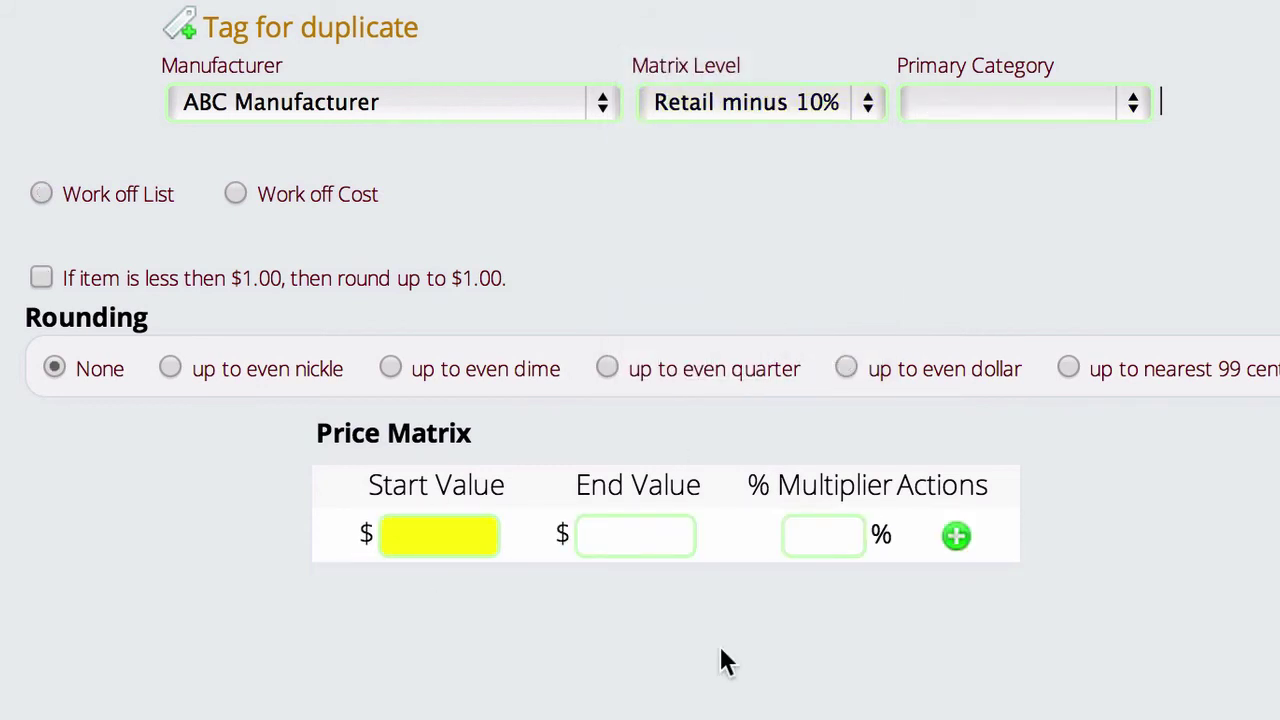
text(0)
key(Tab)
text(1000)
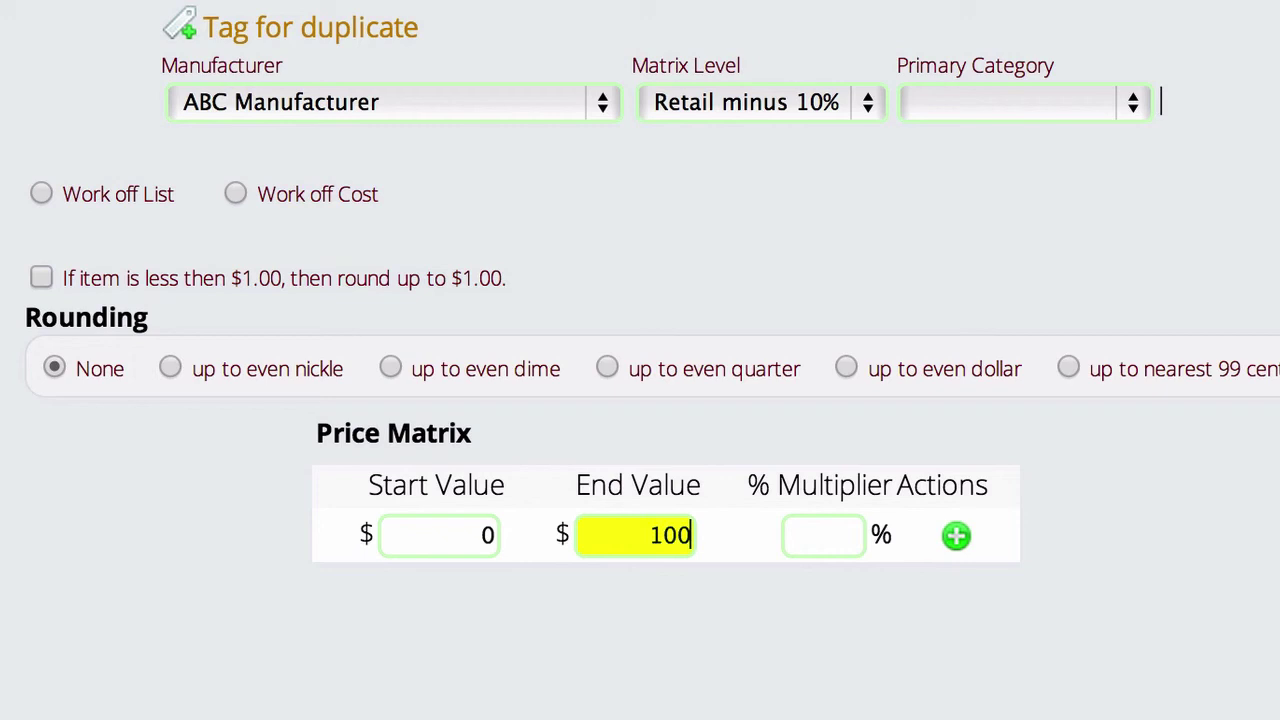
key(Tab)
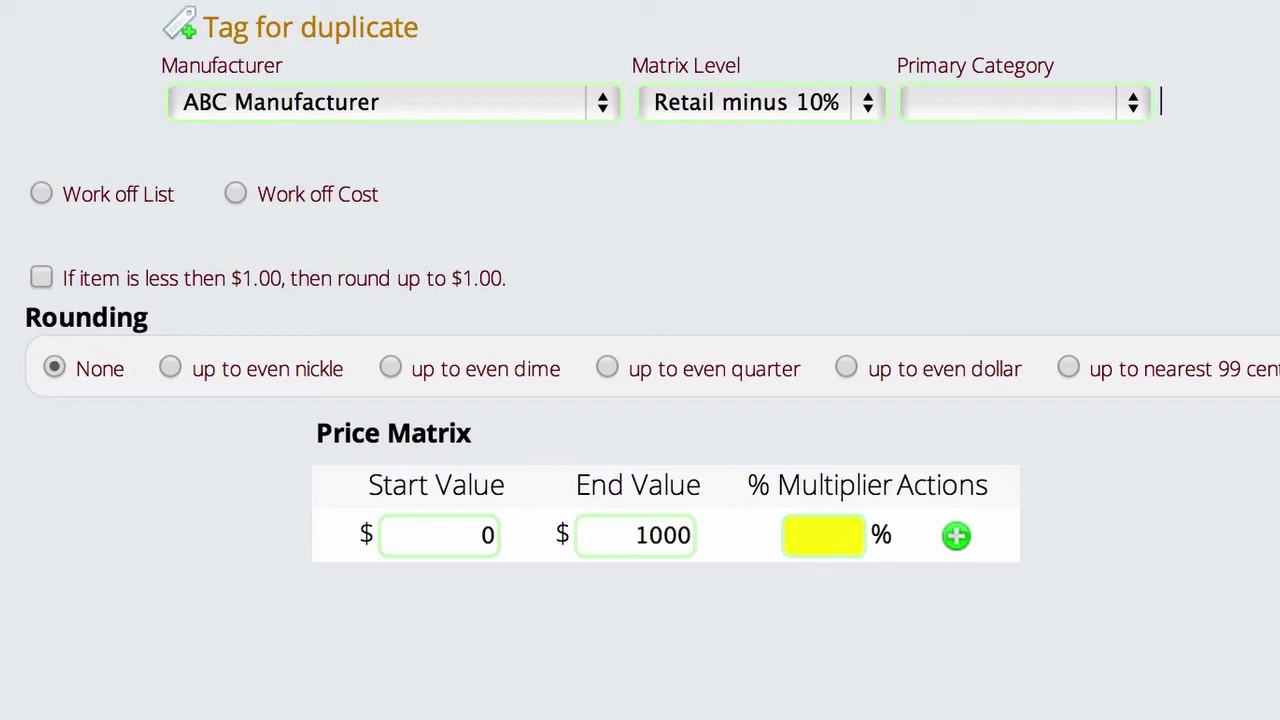
text(-10)
click(957, 537)
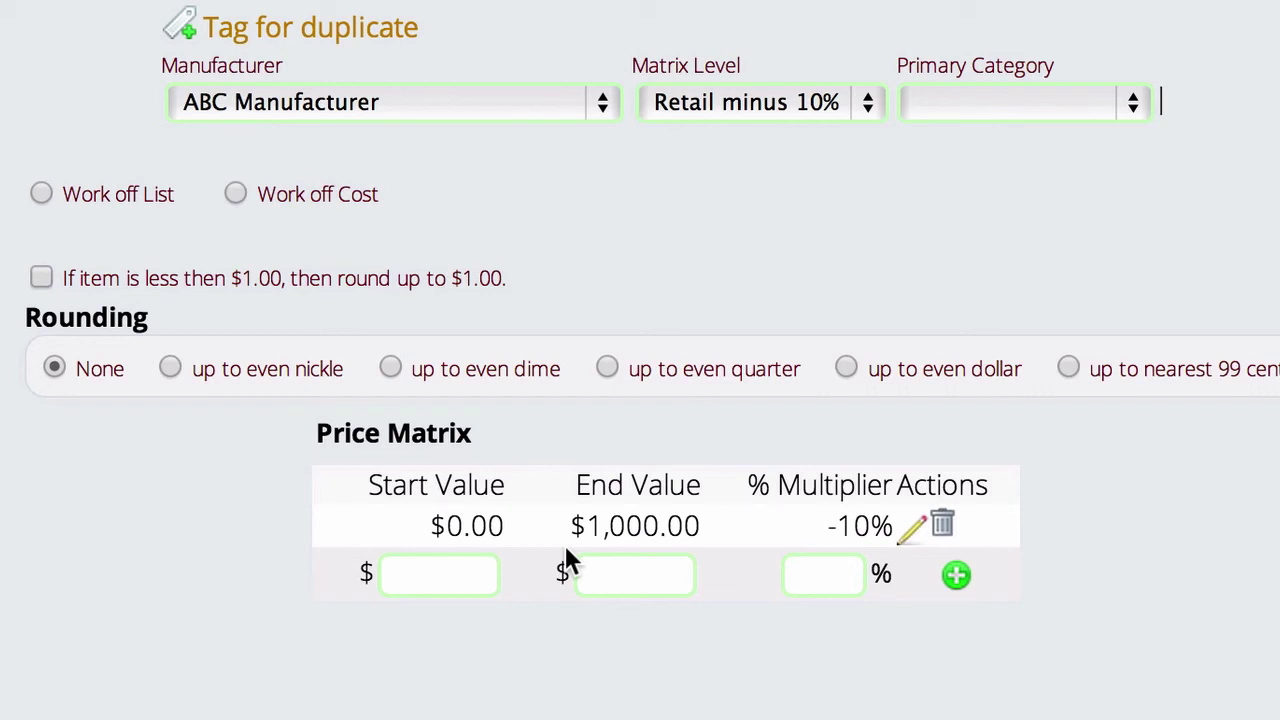
Tag the Default Retail matrix for duplication and duplicate it into the Retail minus 10% level
click(733, 104)
click(727, 1)
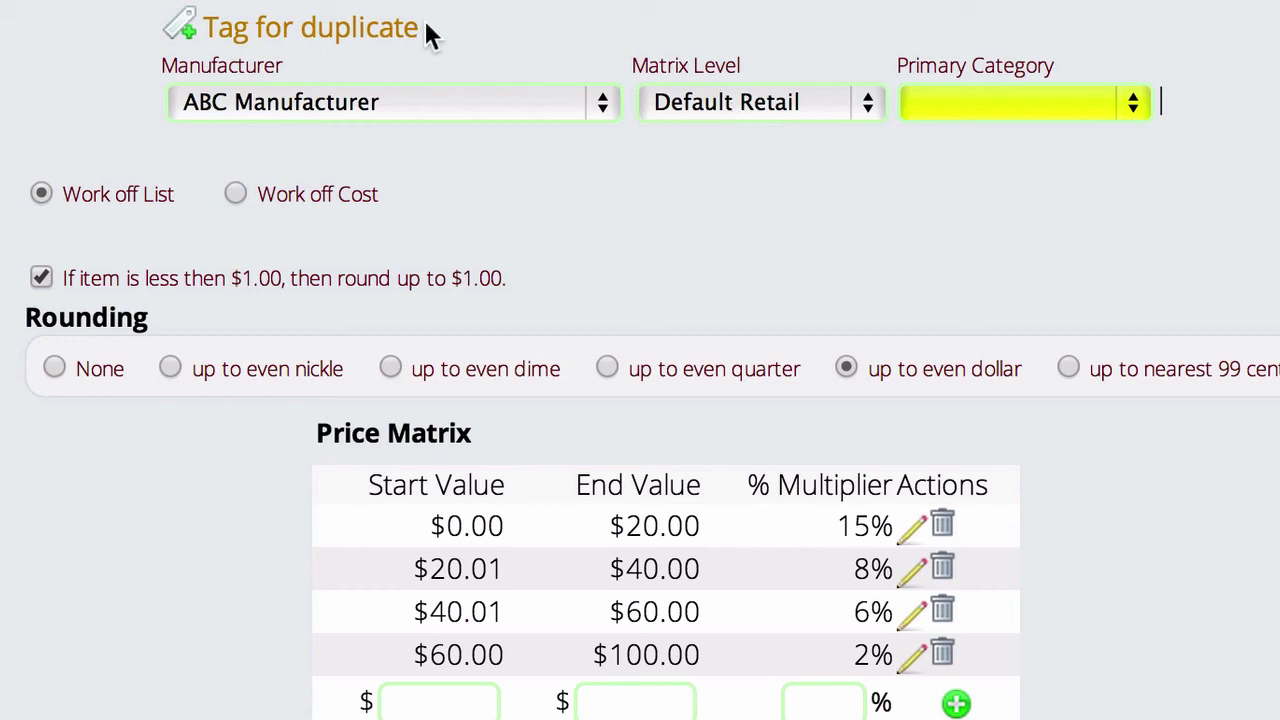
click(338, 34)
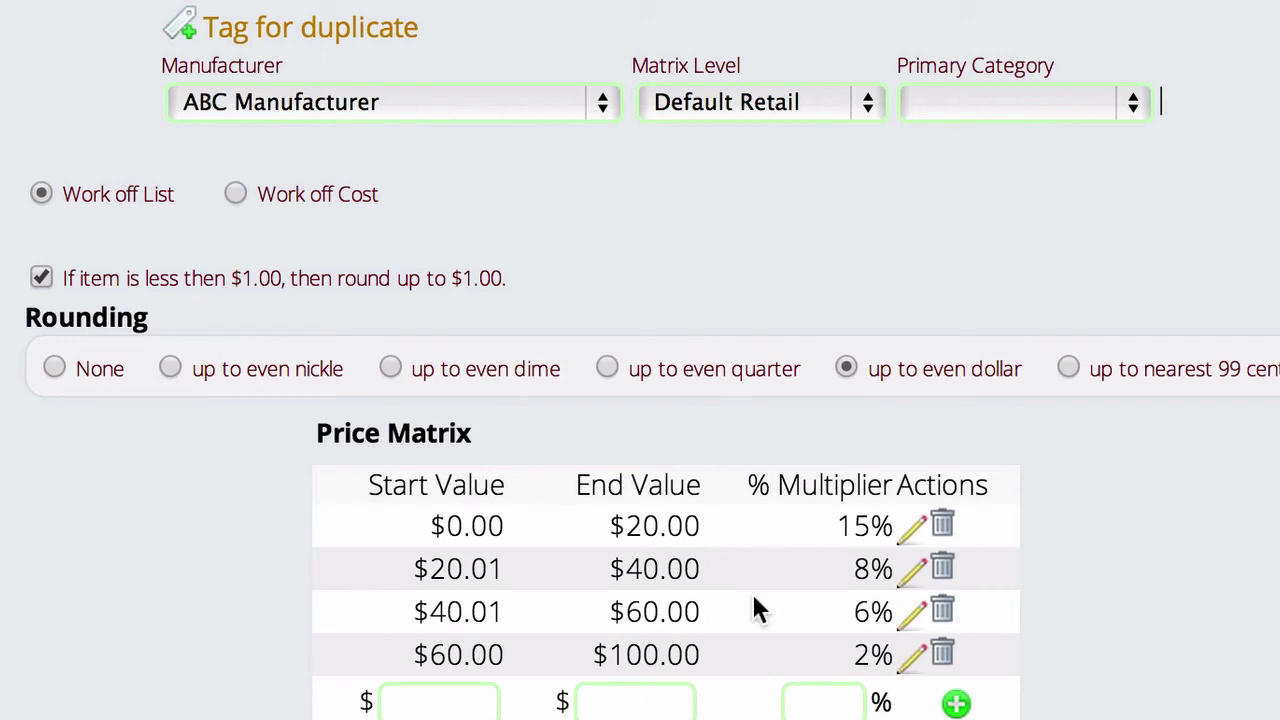
click(750, 104)
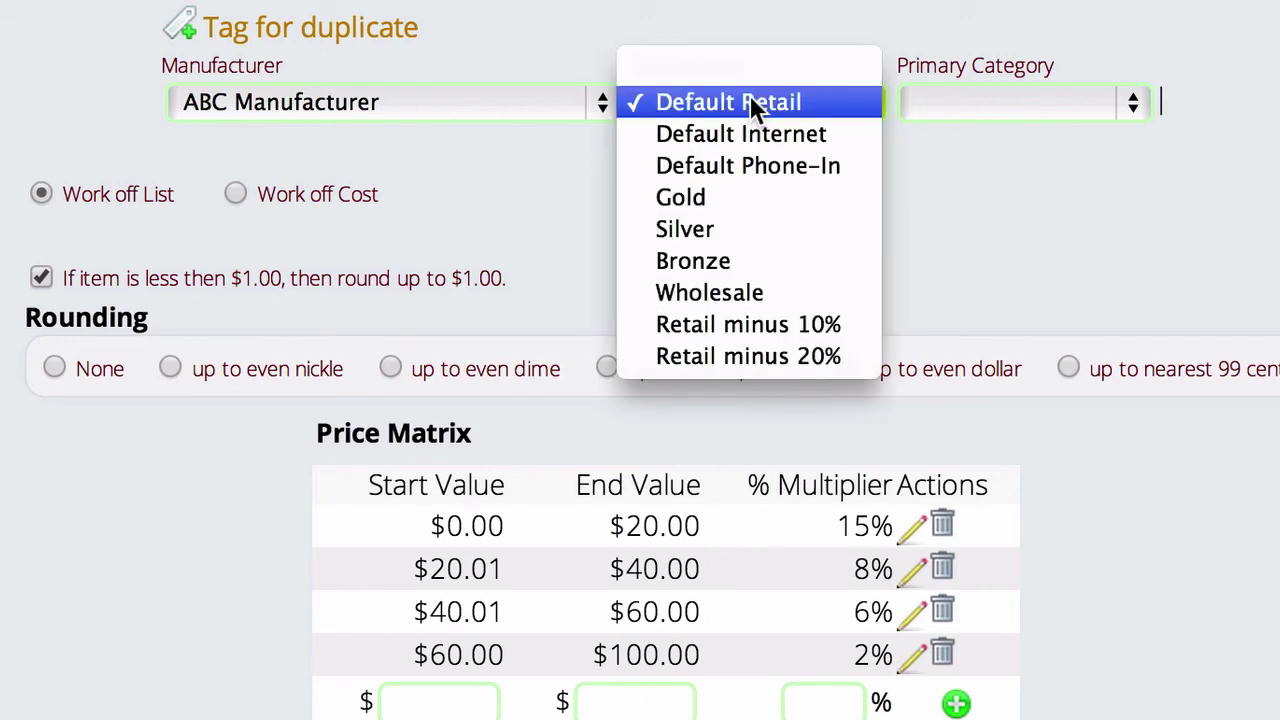
click(770, 323)
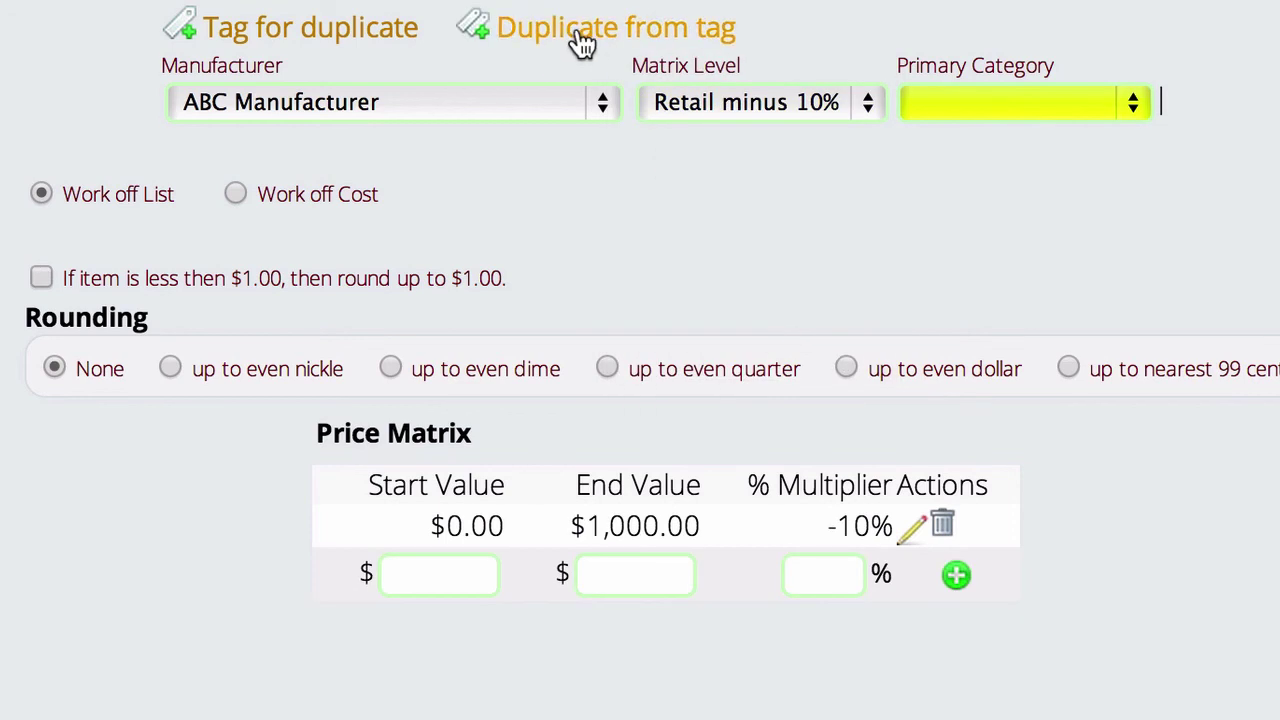
click(583, 44)
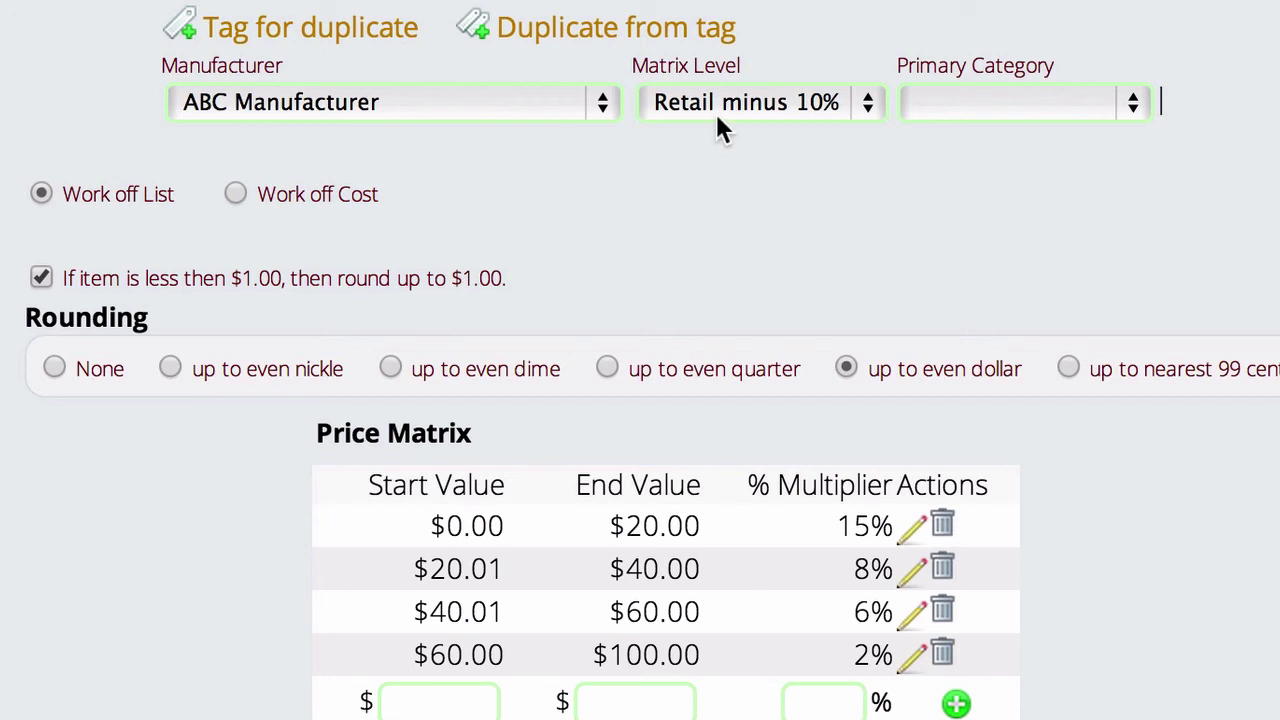
Set the multiplier to 5% for the $0.00–$20.00 range and -2% for the $20.01–$40.00 range, saving both rows
click(911, 532)
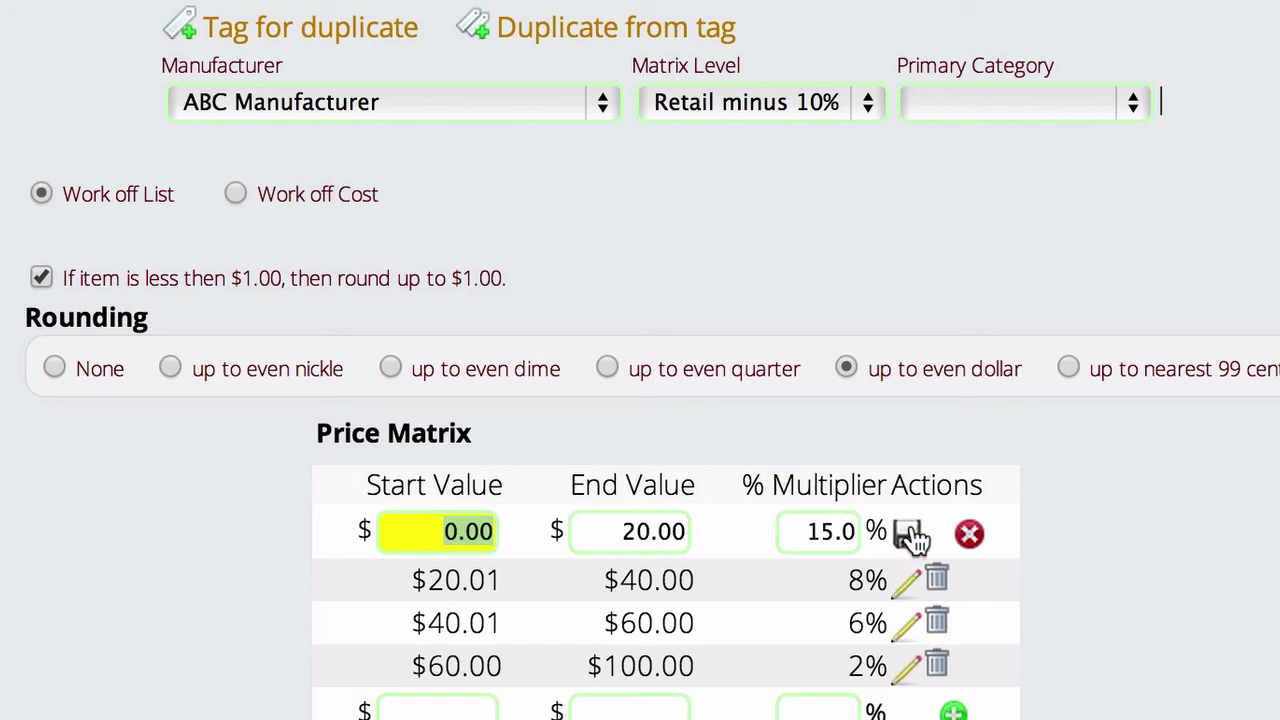
click(820, 530)
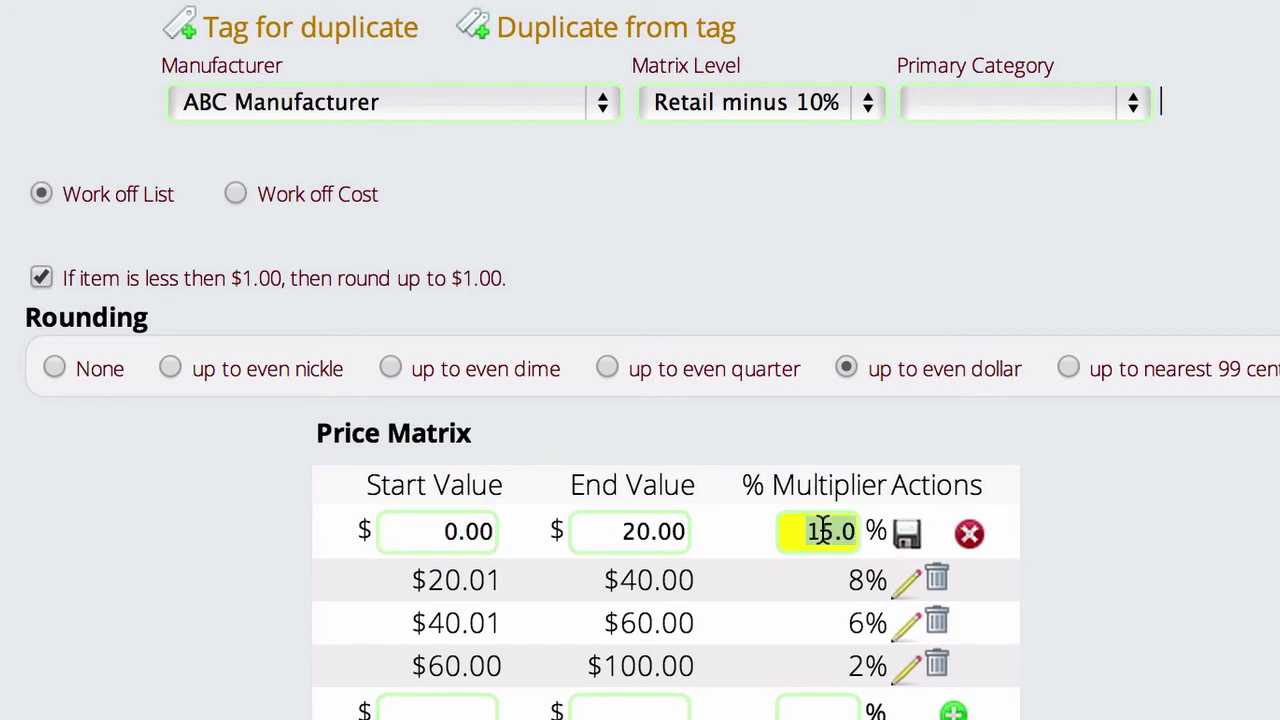
text(5)
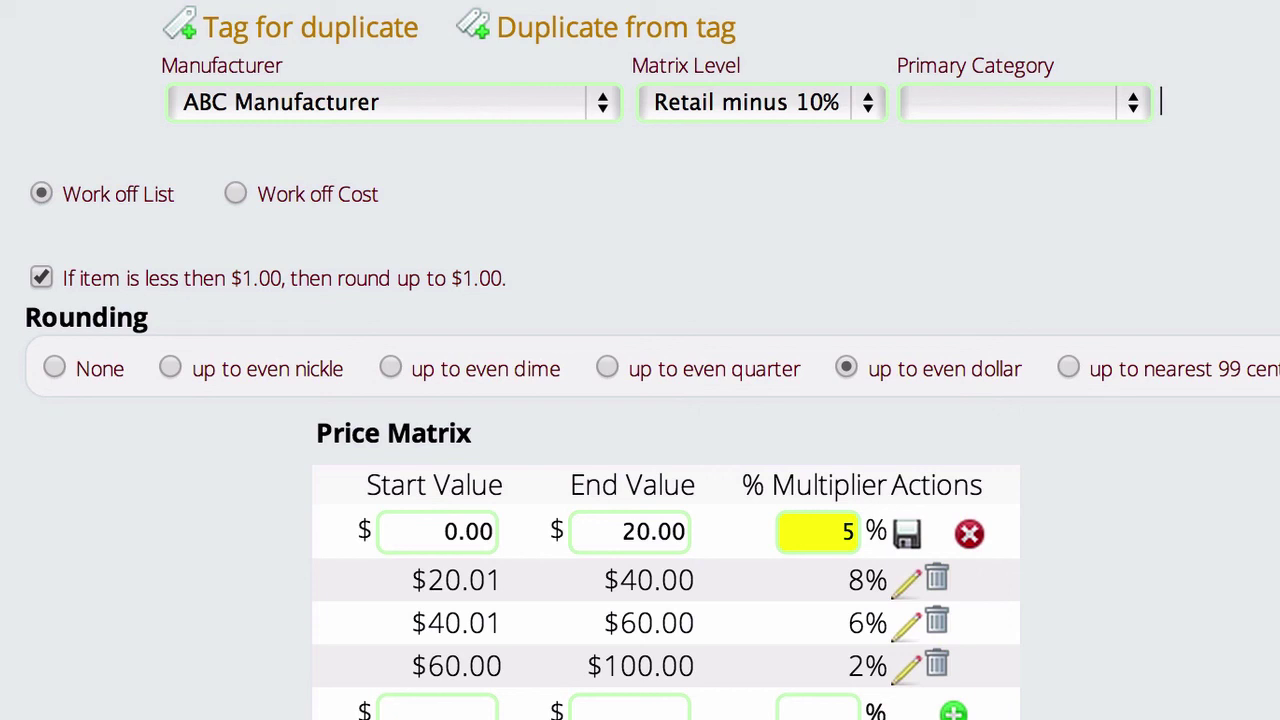
click(906, 540)
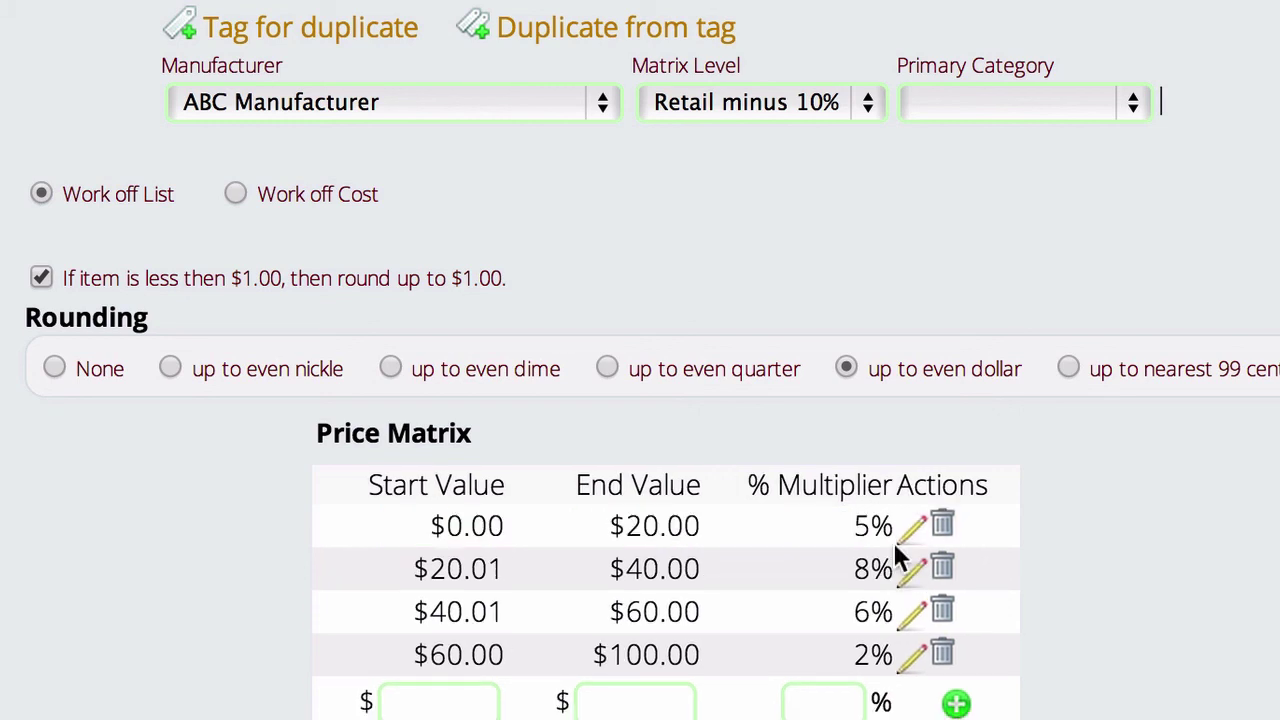
click(906, 578)
click(826, 574)
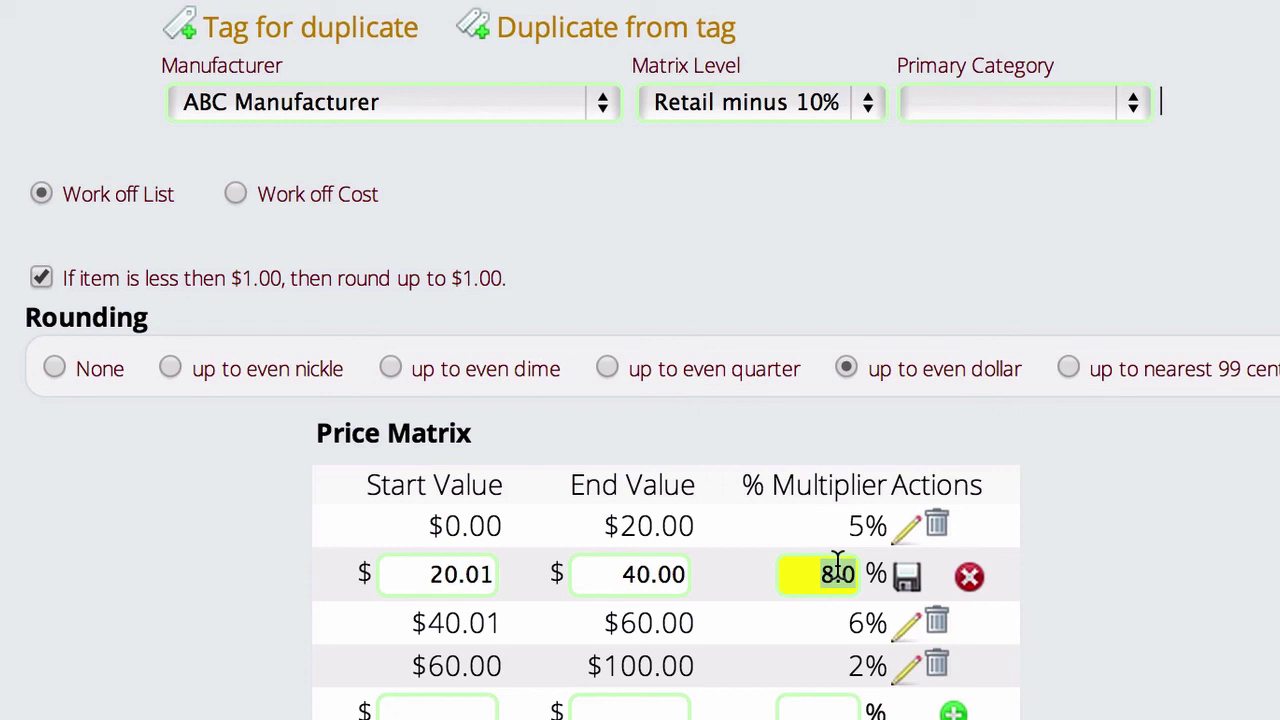
text(-2)
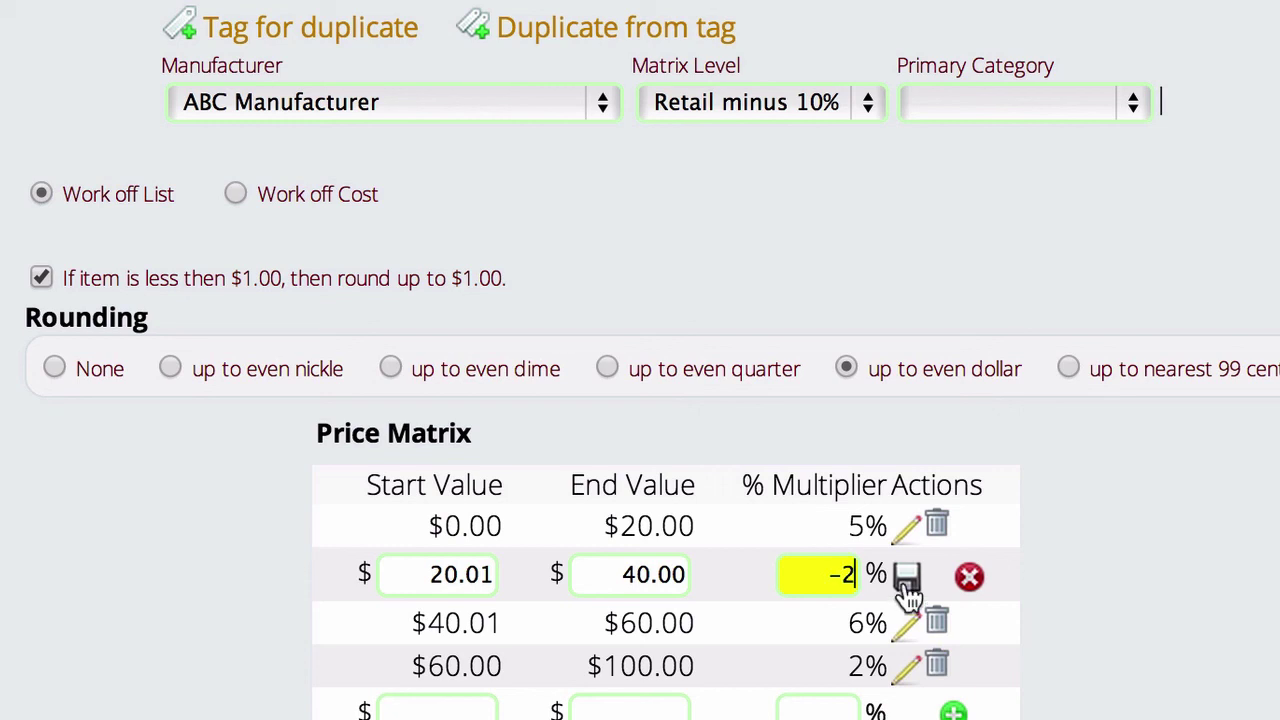
click(907, 584)
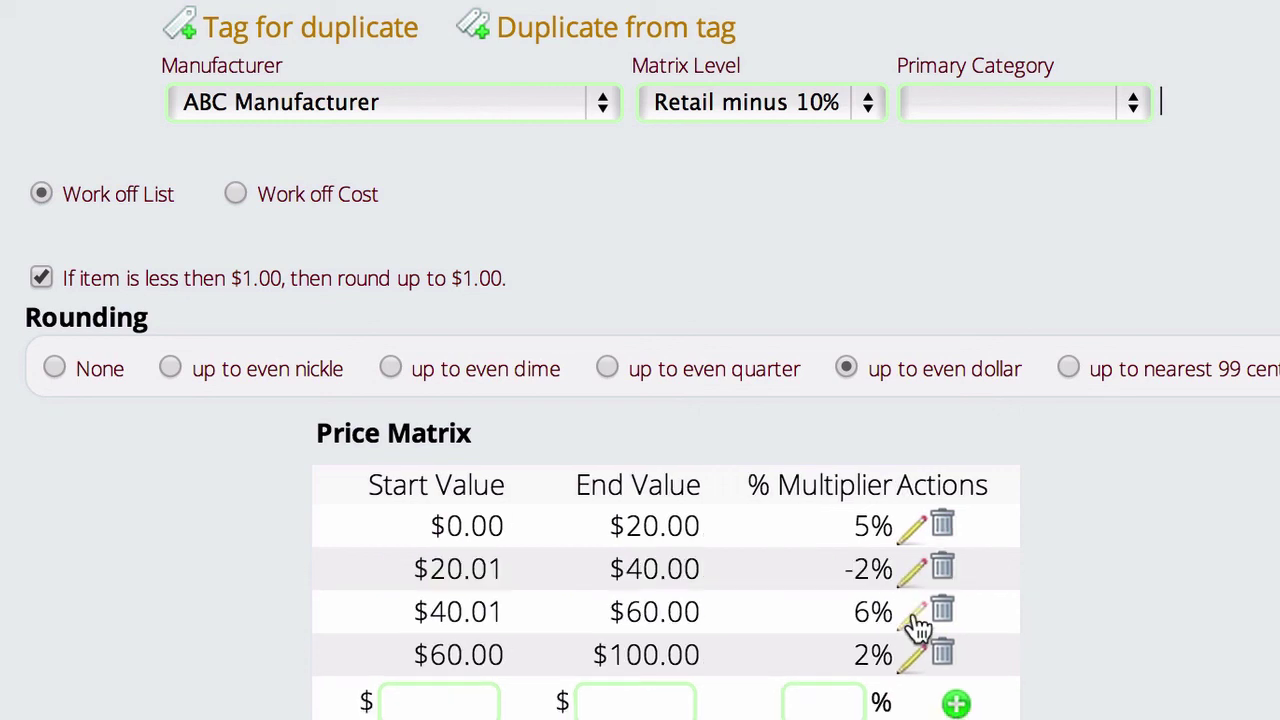
Set the multiplier to -4% for the $40.01–$60.00 range and -8% for the $60.00–$100.00 range, saving both rows
click(913, 616)
click(840, 617)
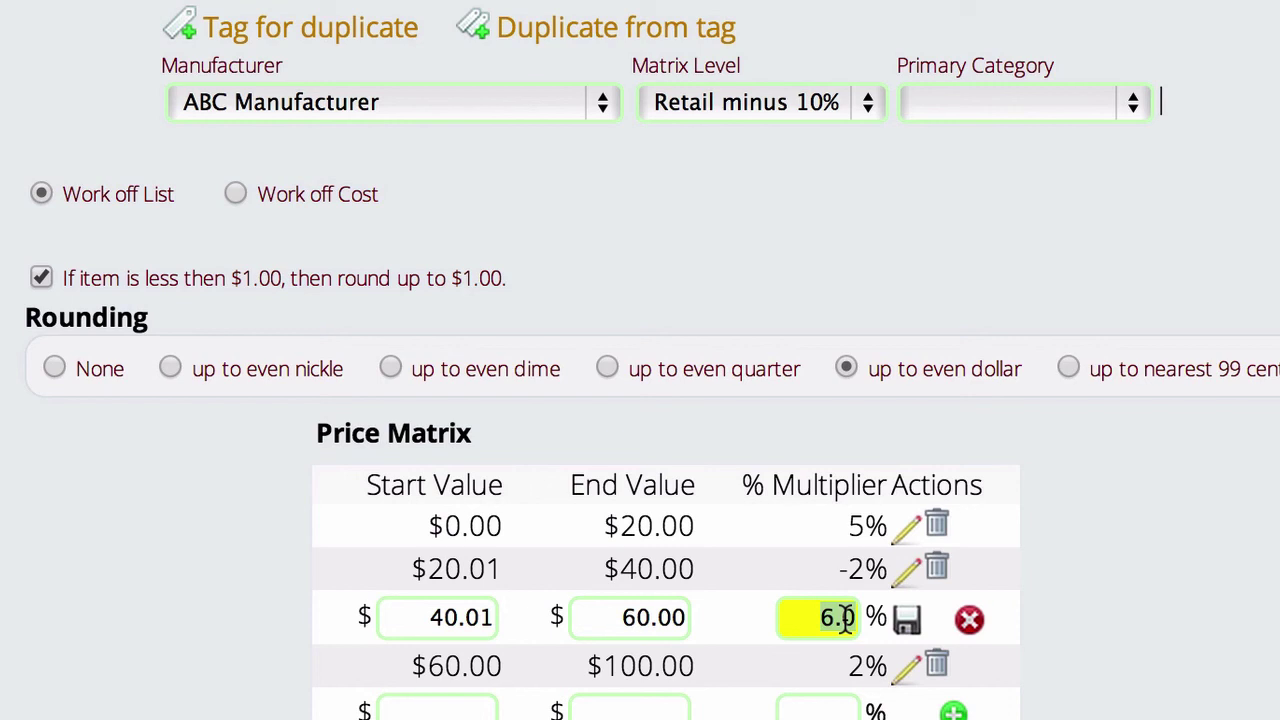
text(-4)
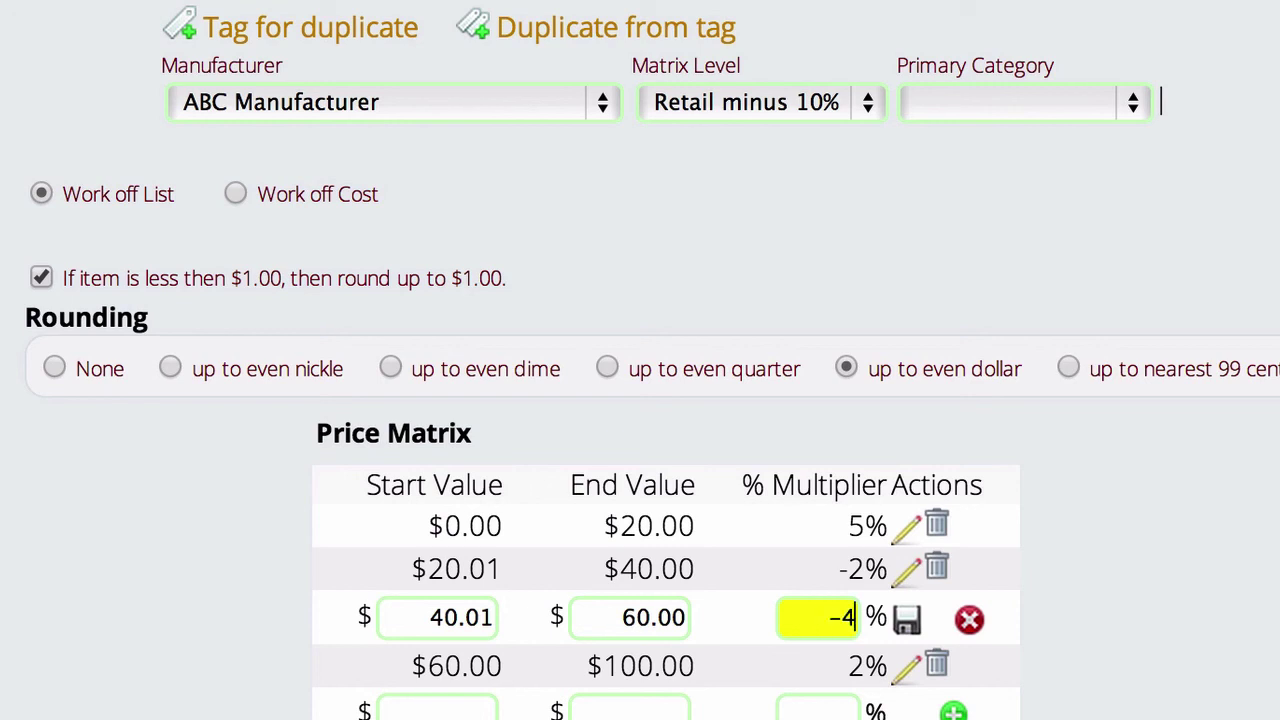
click(907, 622)
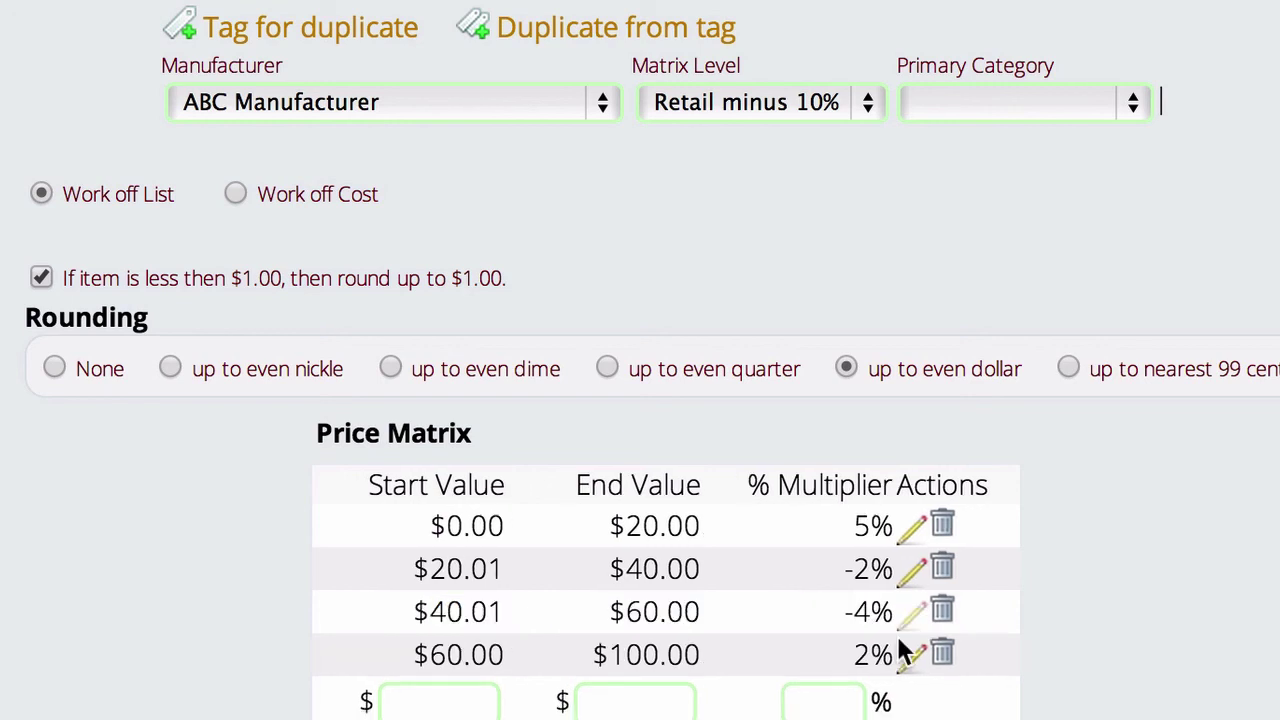
click(906, 659)
click(830, 663)
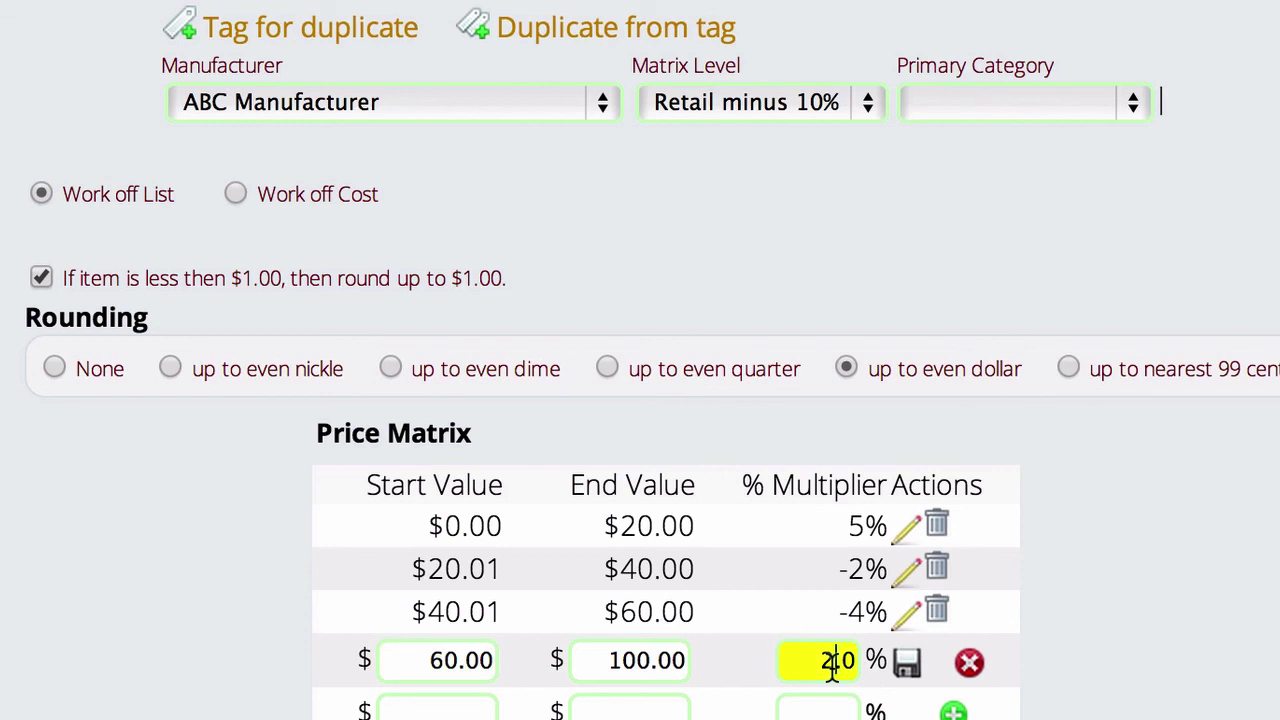
double_click(815, 663)
text(-8)
click(908, 665)
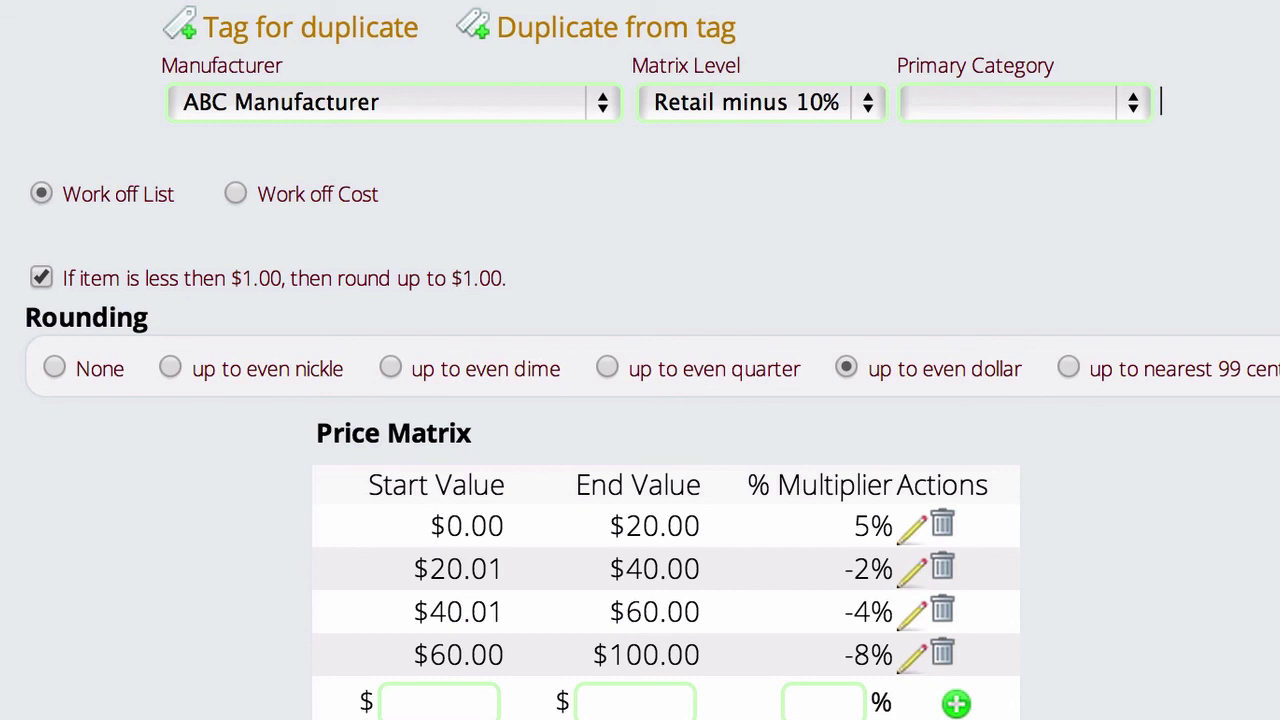